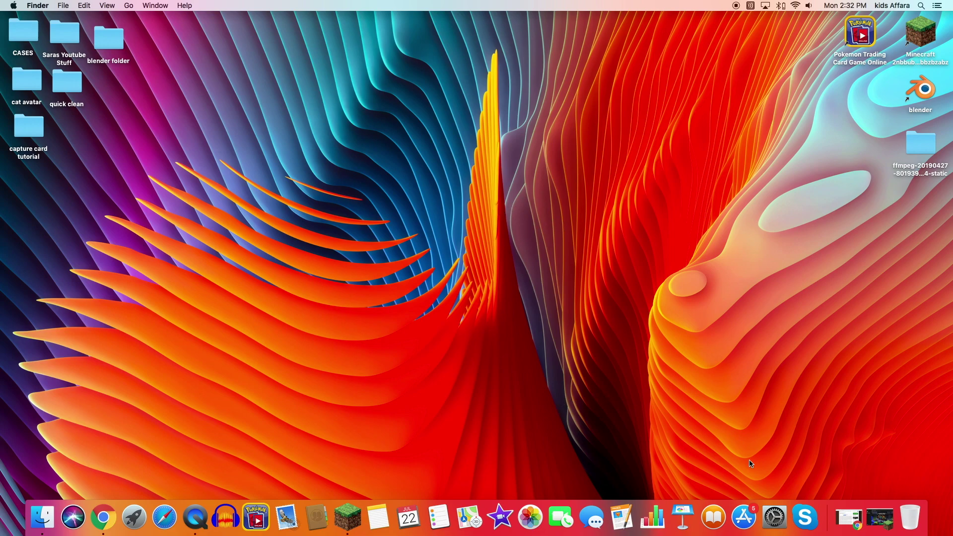
Switch to the browser window with the Soft Bits Resource Pack 1.14 / 1.13 page and skim through it.
left_click(849, 518)
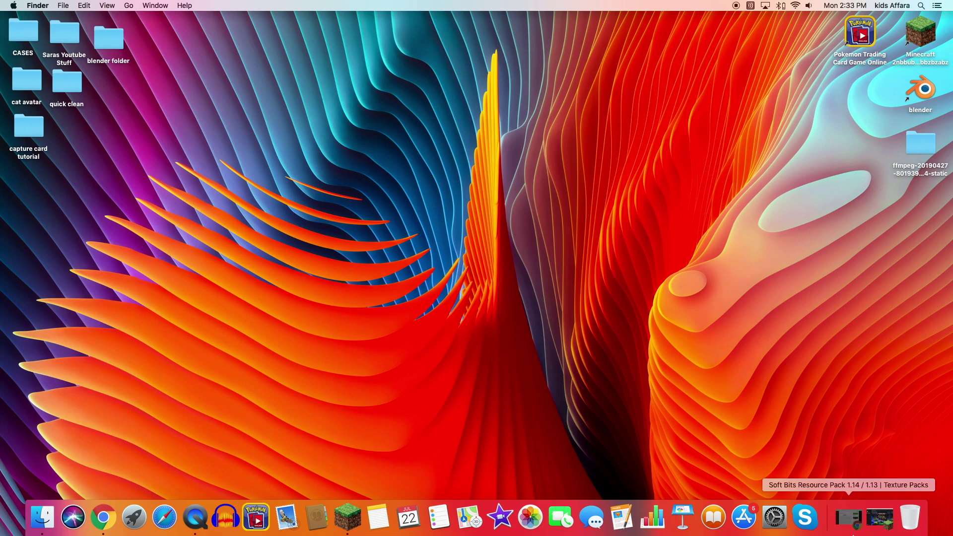
scroll(428, 225, "down", 20)
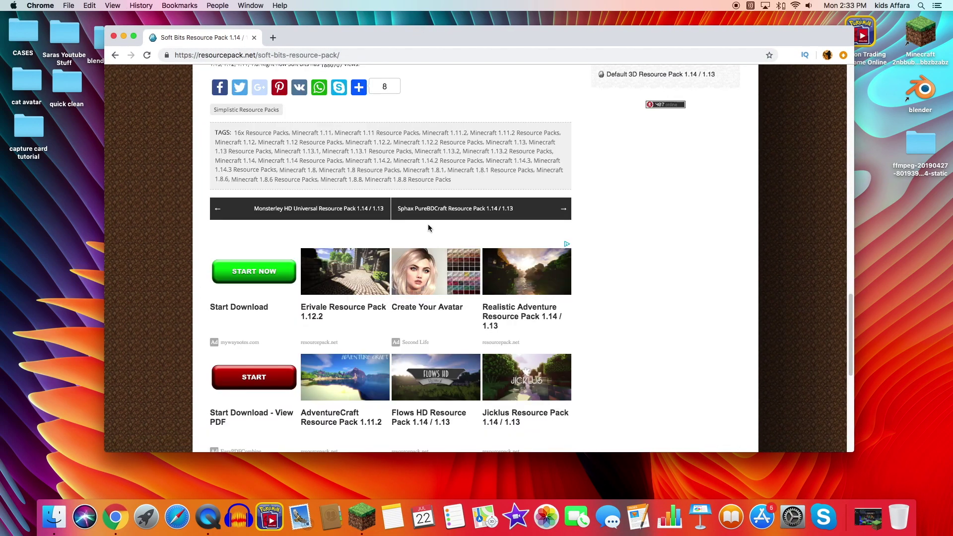
scroll(428, 224, "up", 20)
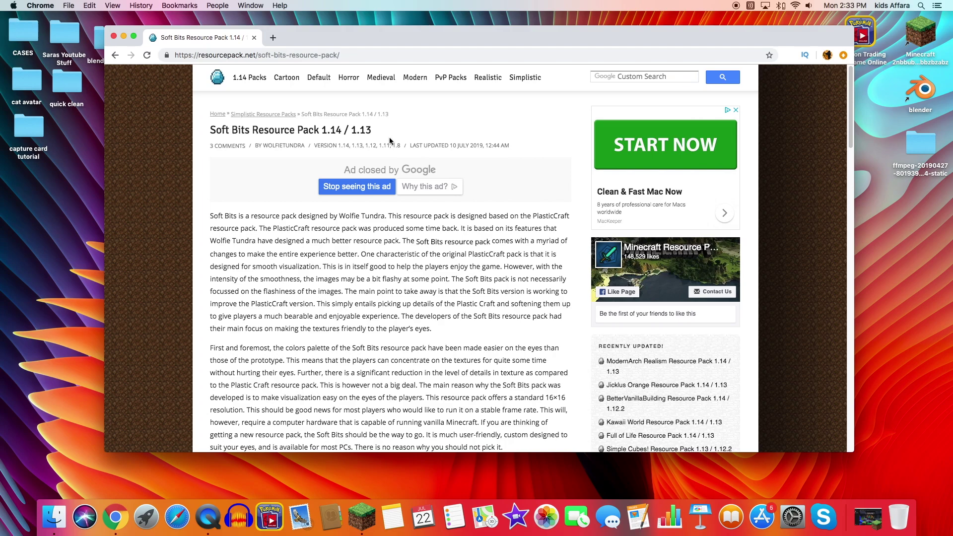
scroll(389, 140, "down", 7)
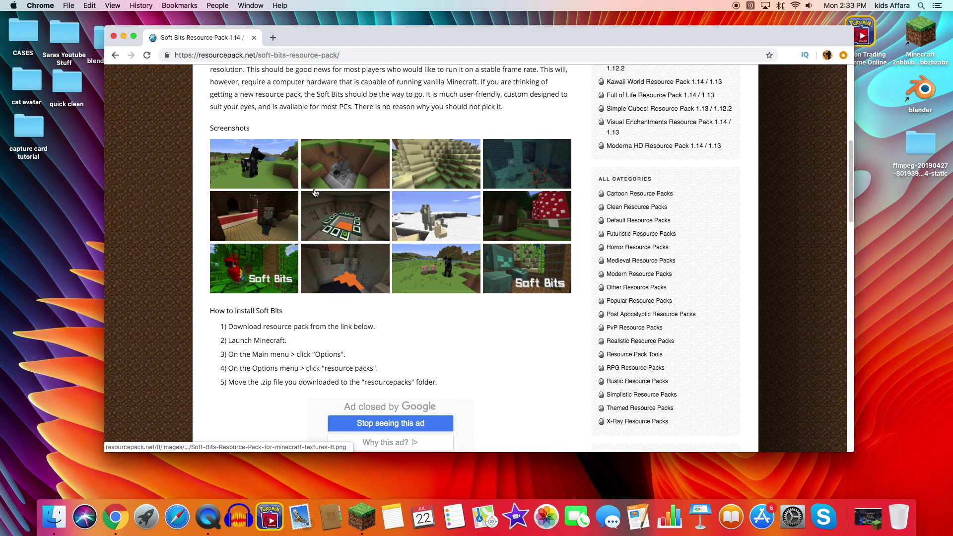
scroll(294, 195, "up", 7)
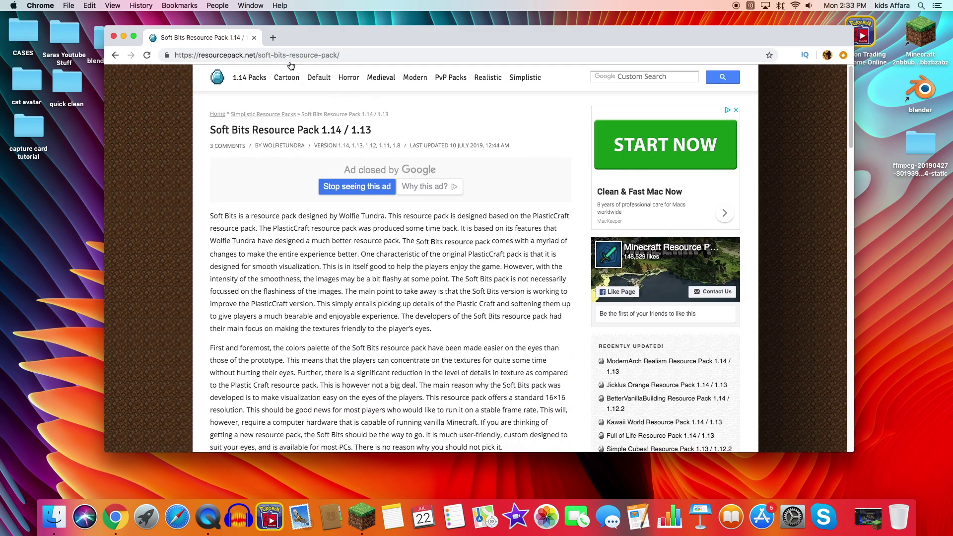
Open google.ca in a new tab and search for "simplistic minecraft texture pack 1.14".
left_click(274, 38)
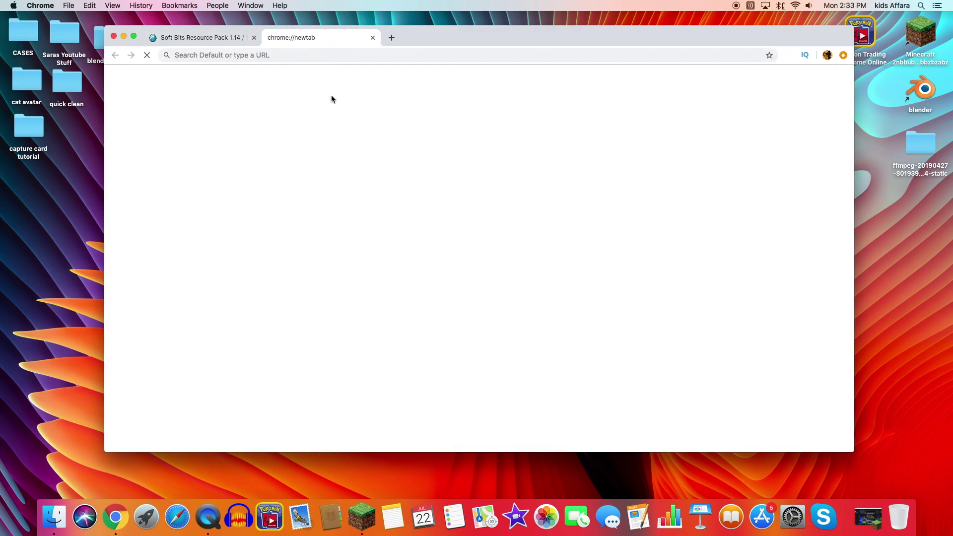
key("BackSpace")
type("google.ca")
key("Return")
left_click(435, 231)
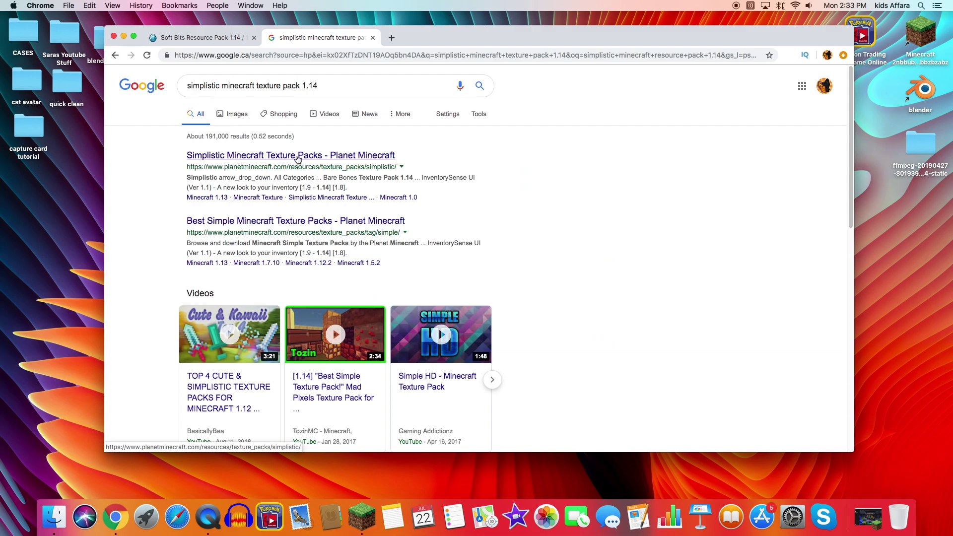
Look through the search results for simplistic texture packs and close the search tab.
scroll(300, 237, "down", 3)
scroll(225, 195, "down", 4)
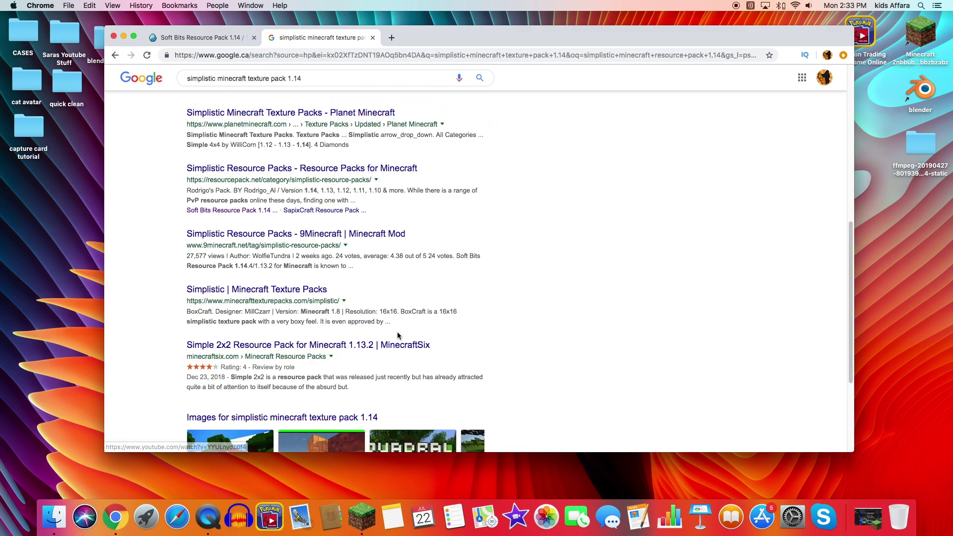
scroll(373, 273, "up", 10)
scroll(523, 361, "down", 3)
scroll(523, 361, "down", 5)
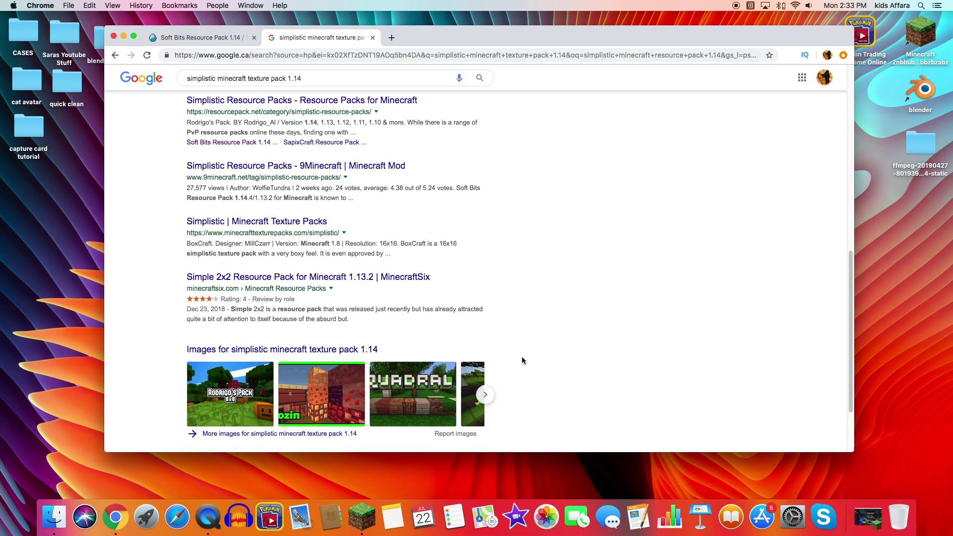
scroll(522, 361, "up", 7)
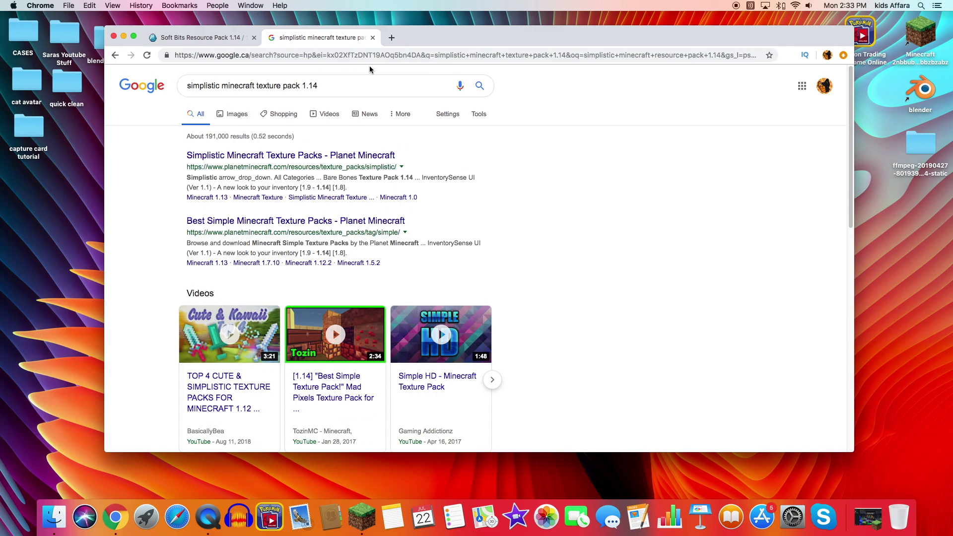
left_click(373, 38)
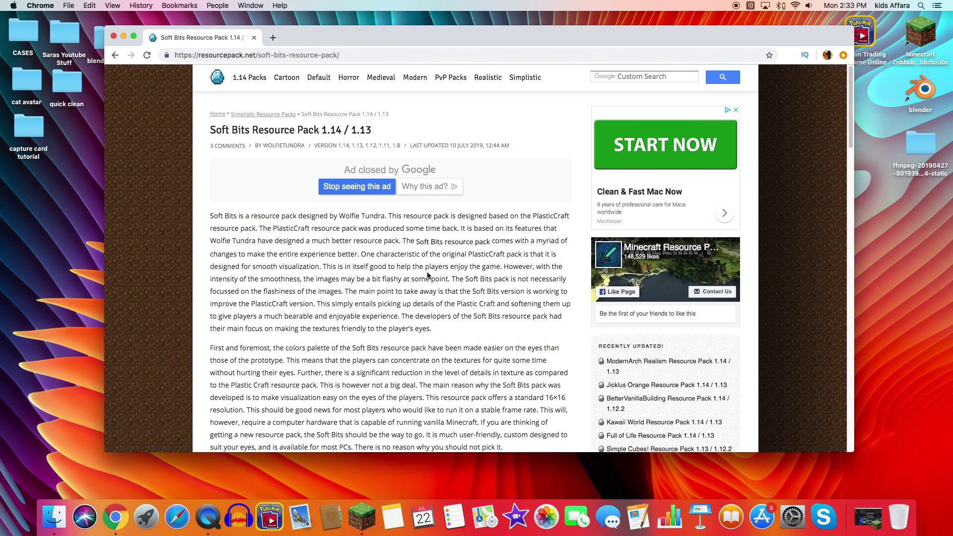
Examine the screenshots and the installation instructions on the Soft Bits resource pack page.
scroll(479, 347, "down", 4)
scroll(489, 352, "up", 5)
scroll(458, 321, "down", 5)
scroll(457, 320, "up", 2)
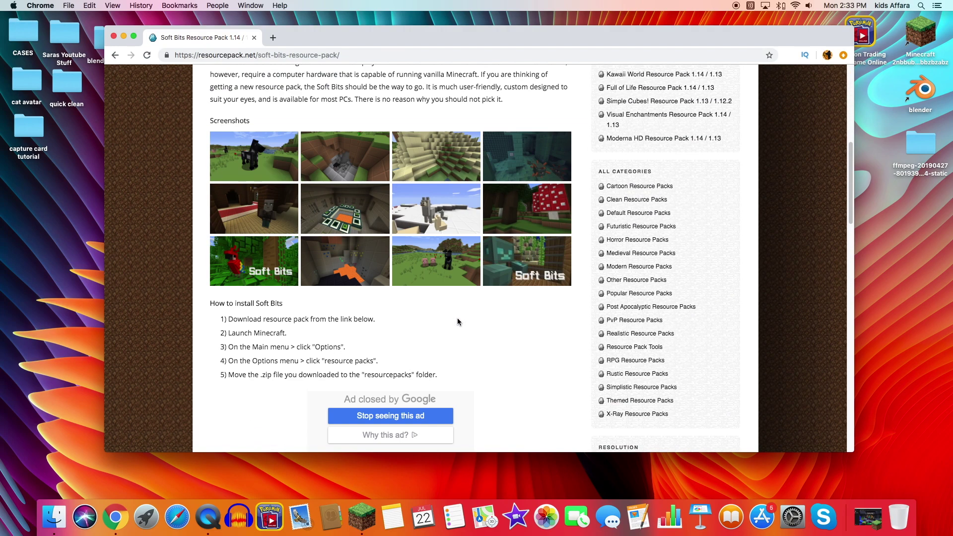
scroll(456, 323, "down", 2)
scroll(501, 362, "up", 4)
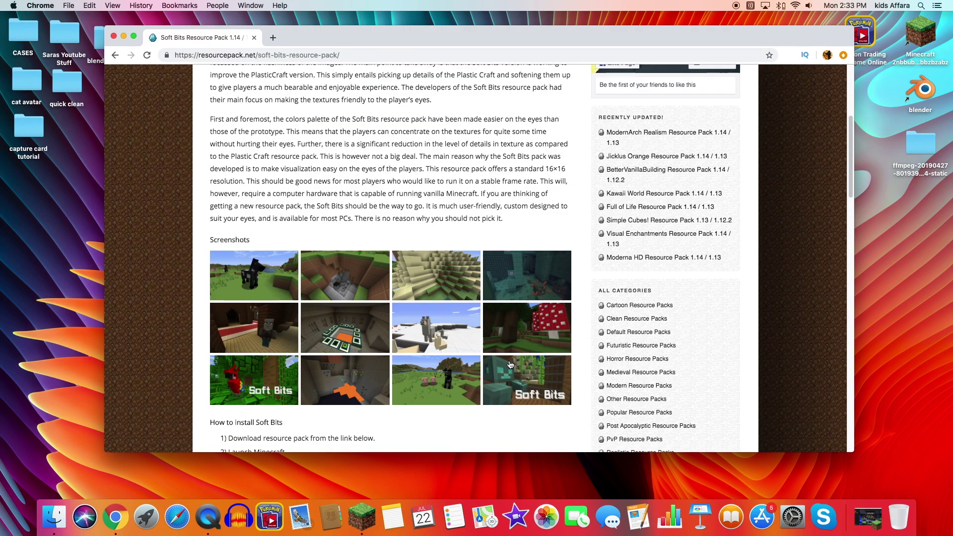
scroll(508, 366, "down", 5)
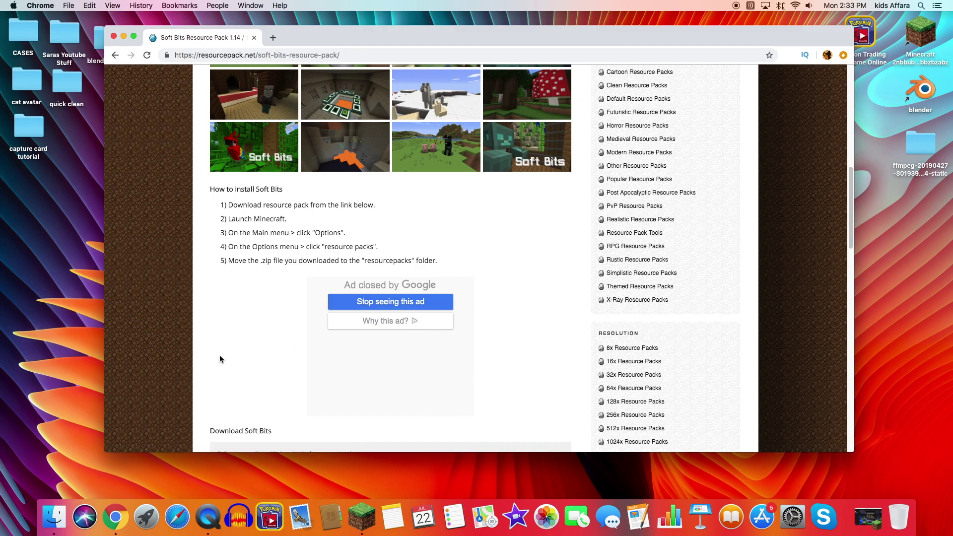
Open the "[16x] [1.14] Download Soft Bits Resource Pack" link from the page's download list.
scroll(447, 266, "down", 8)
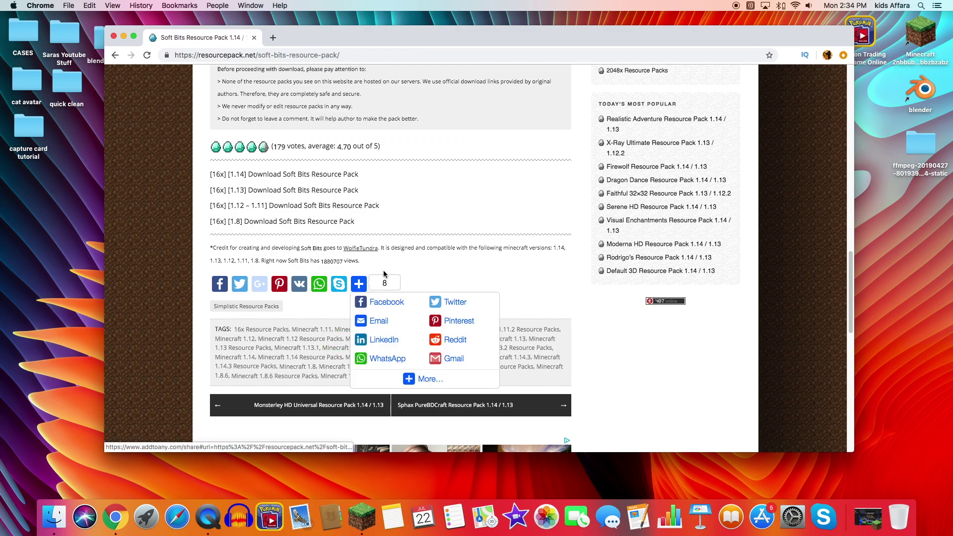
scroll(291, 314, "up", 5)
scroll(291, 314, "down", 4)
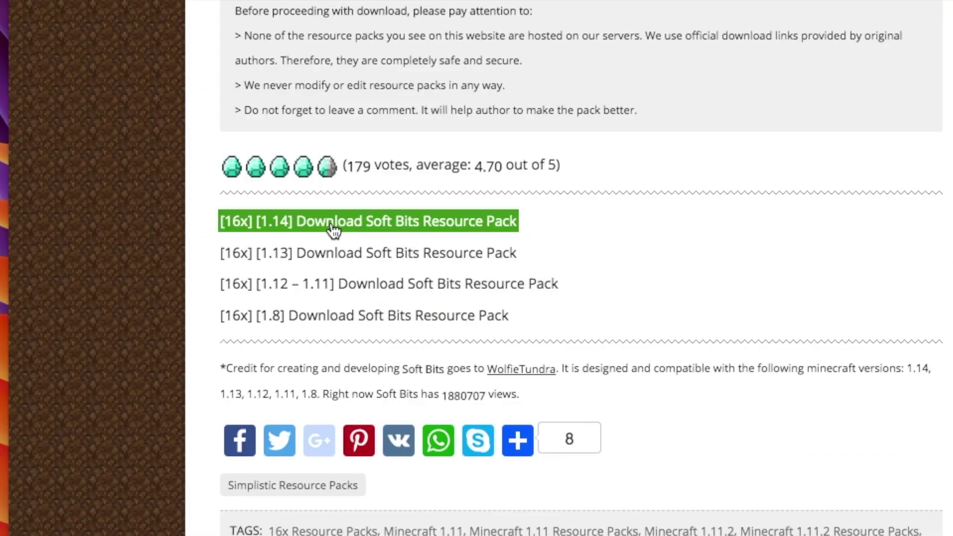
left_click(334, 229)
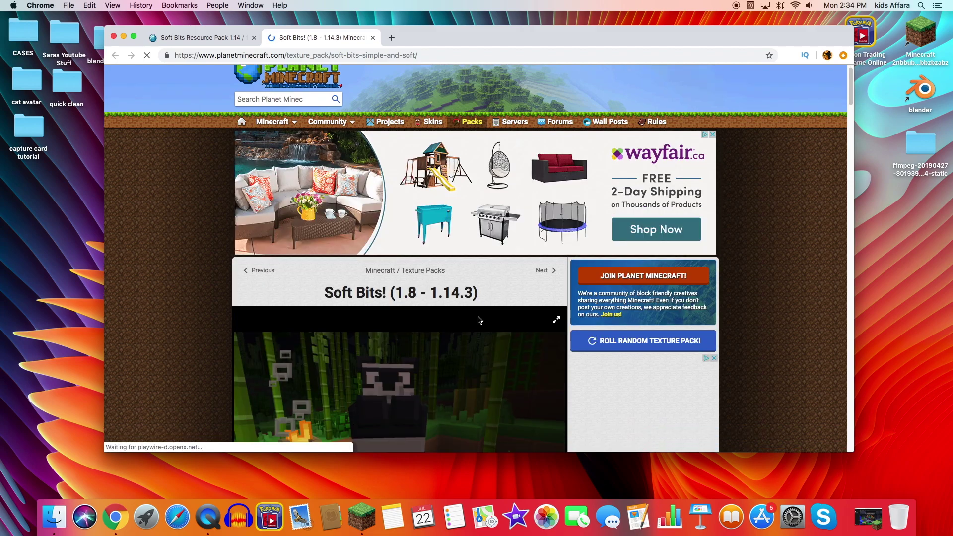
Download the Soft Bits! (1.8 - 1.14.3) texture pack from its Planet Minecraft page.
scroll(477, 318, "down", 5)
scroll(362, 286, "down", 1)
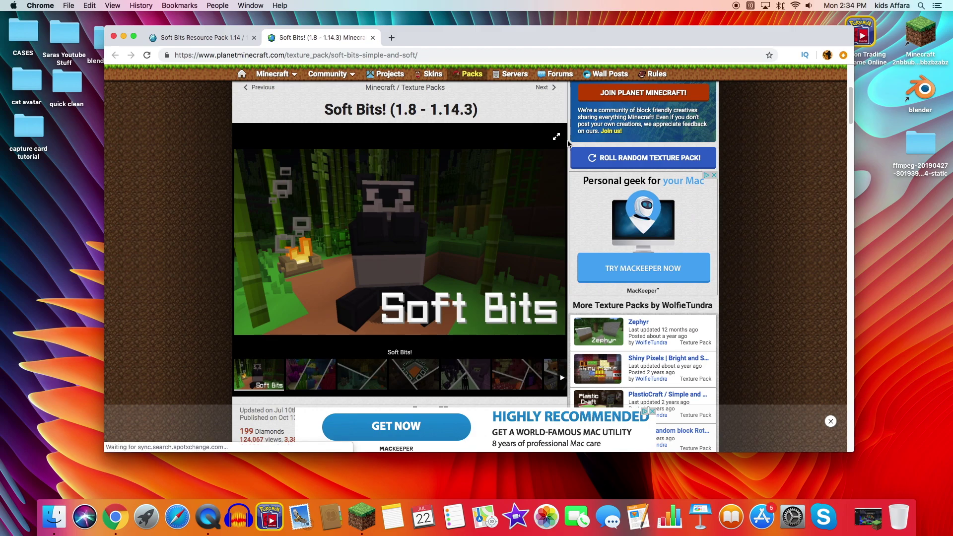
scroll(532, 149, "down", 5)
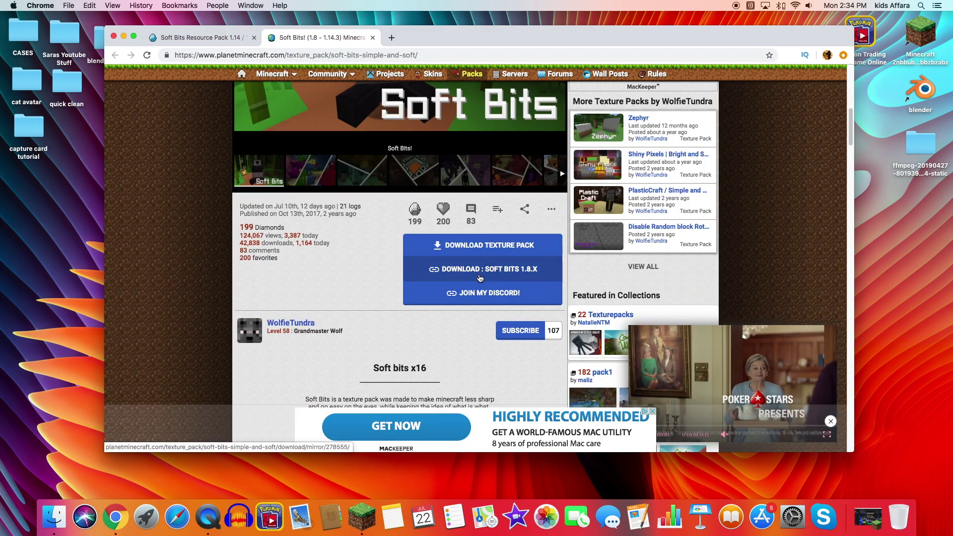
left_click(495, 252)
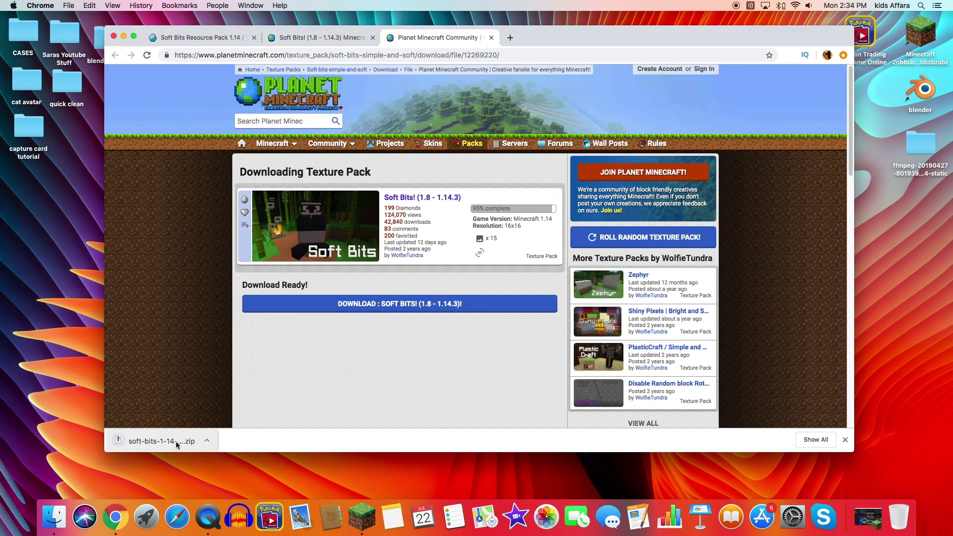
Place the downloaded soft-bits zip on the desktop, dismiss the download bar and hide the browser.
left_click_drag(177, 444, 58, 271)
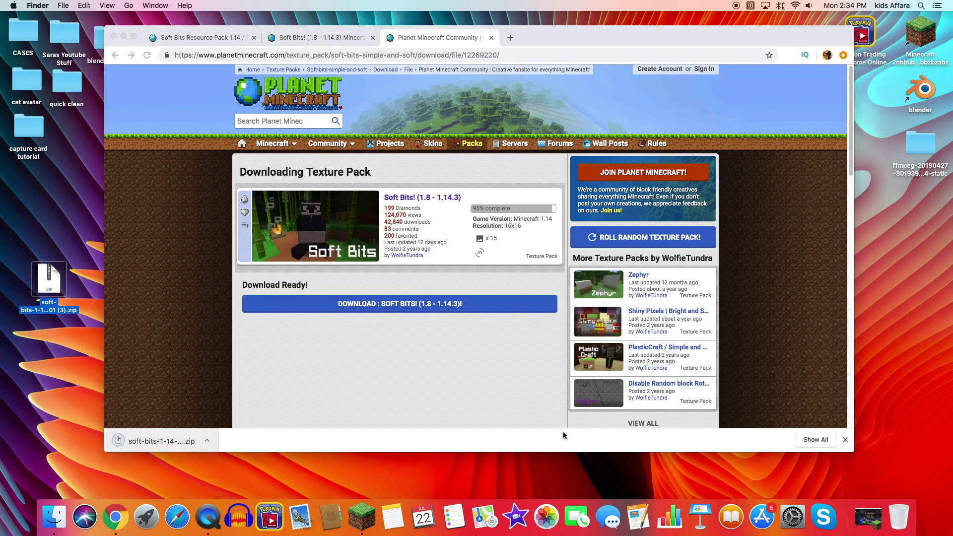
left_click(846, 440)
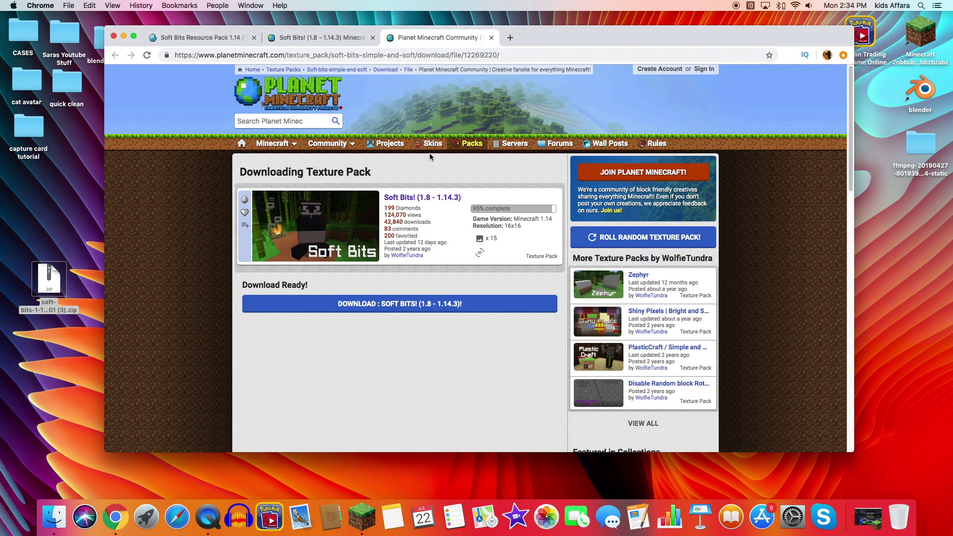
key("super+h")
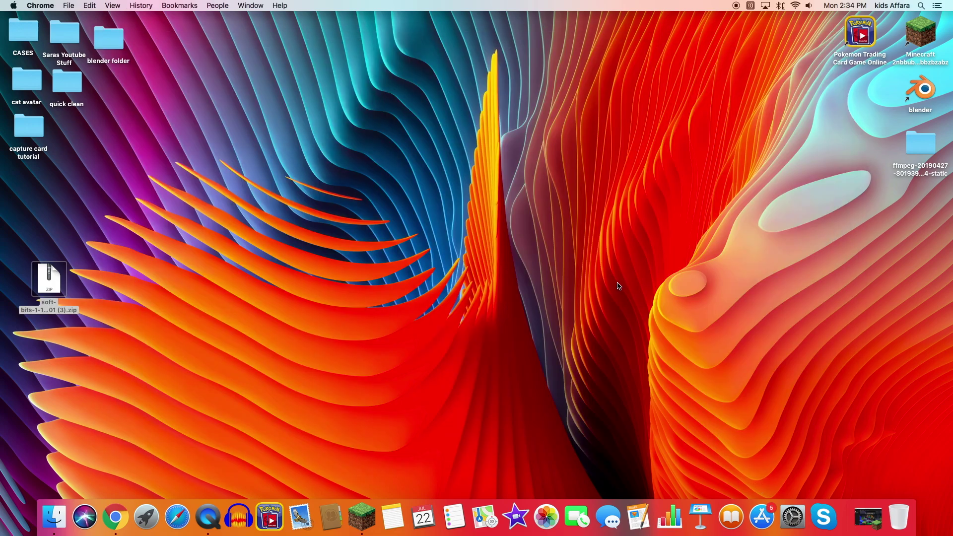
Switch to the Minecraft Launcher, start version 1.14.3 and open the game's resource pack options.
left_click(869, 516)
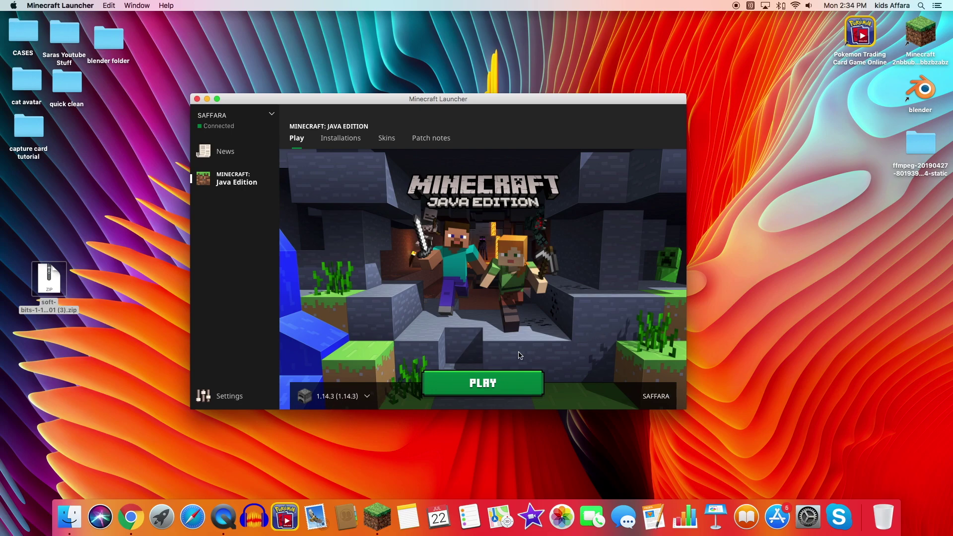
left_click(485, 393)
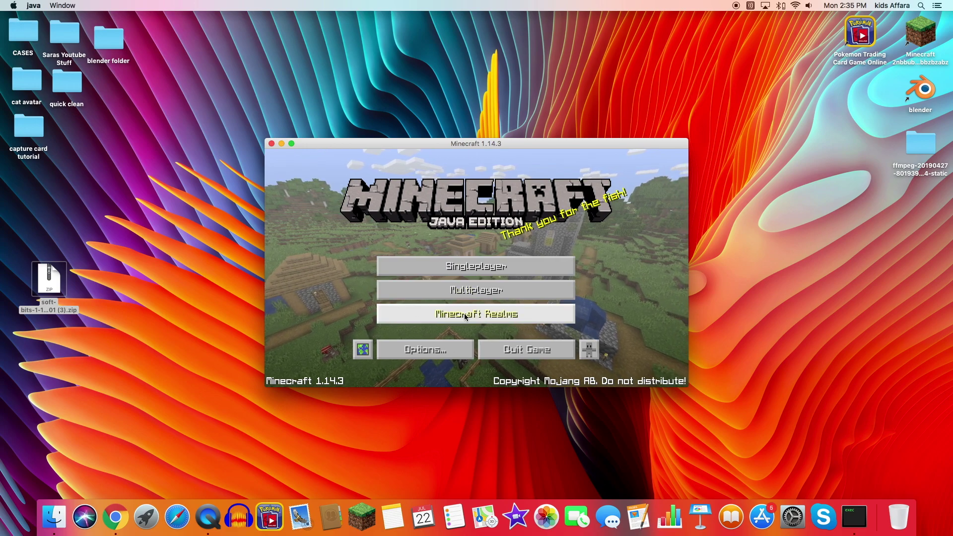
left_click(436, 350)
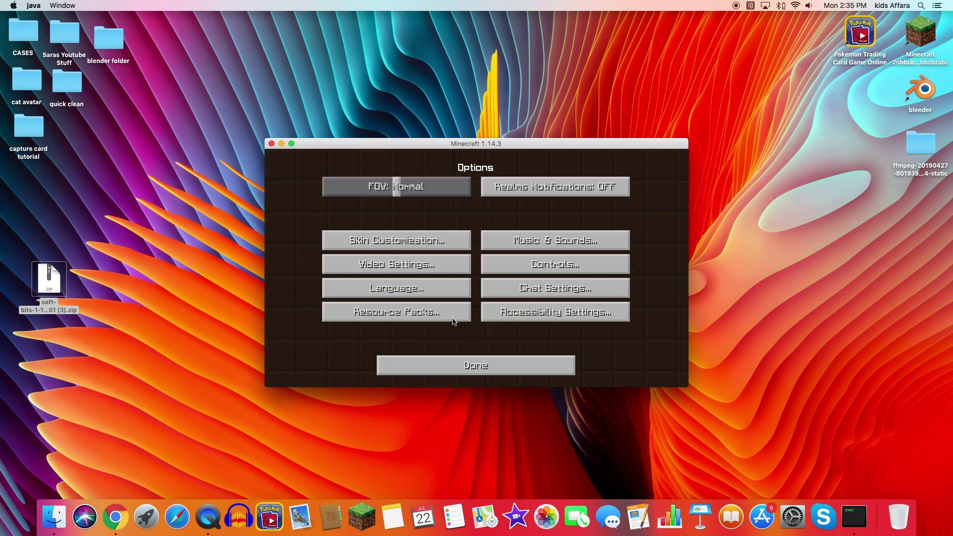
left_click(421, 316)
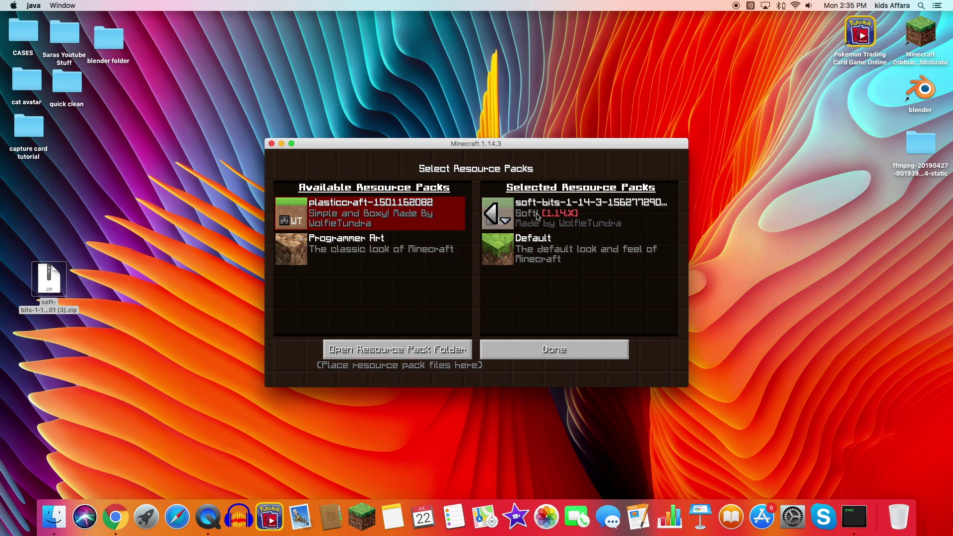
Deselect the active soft-bits resource pack, then open the resourcepacks folder and move its window clear of the desktop zip.
left_click(491, 213)
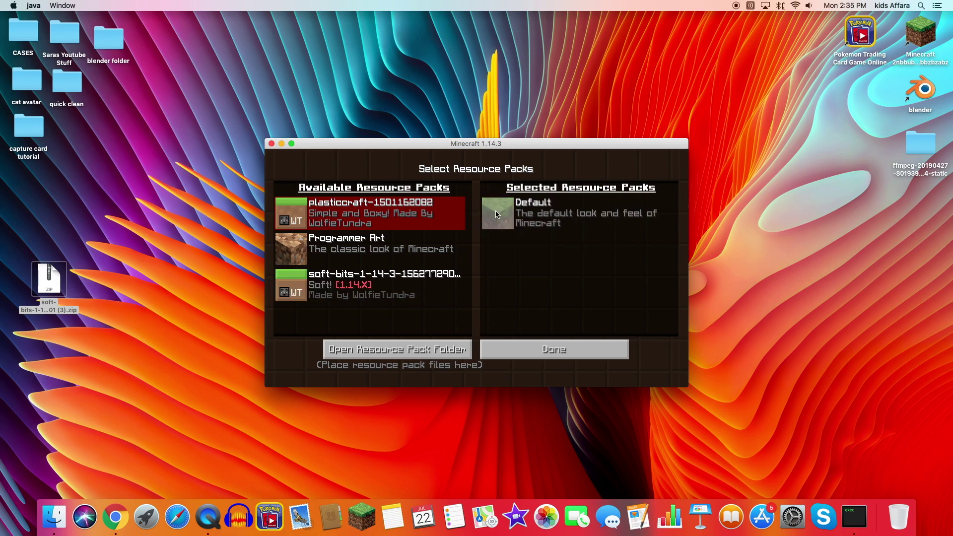
left_click(445, 348)
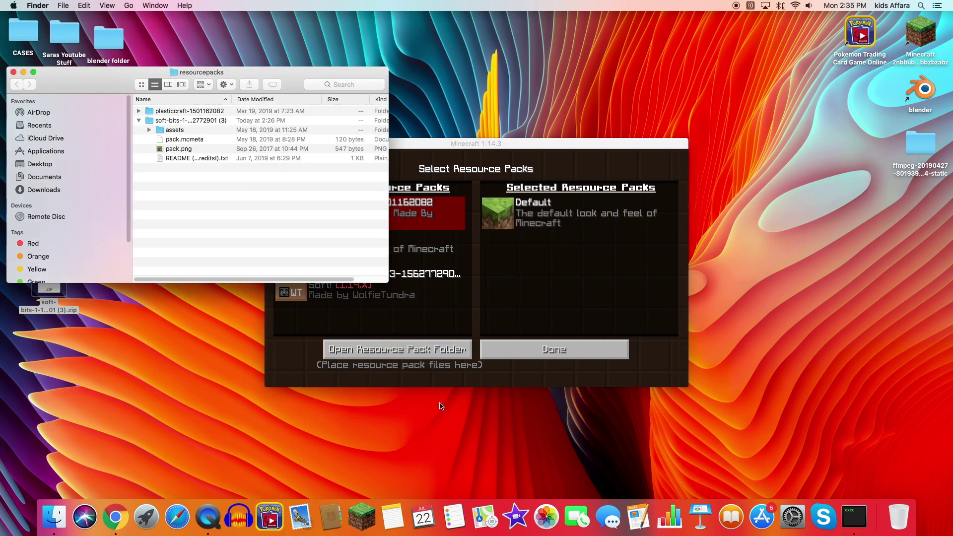
left_click_drag(281, 69, 516, 116)
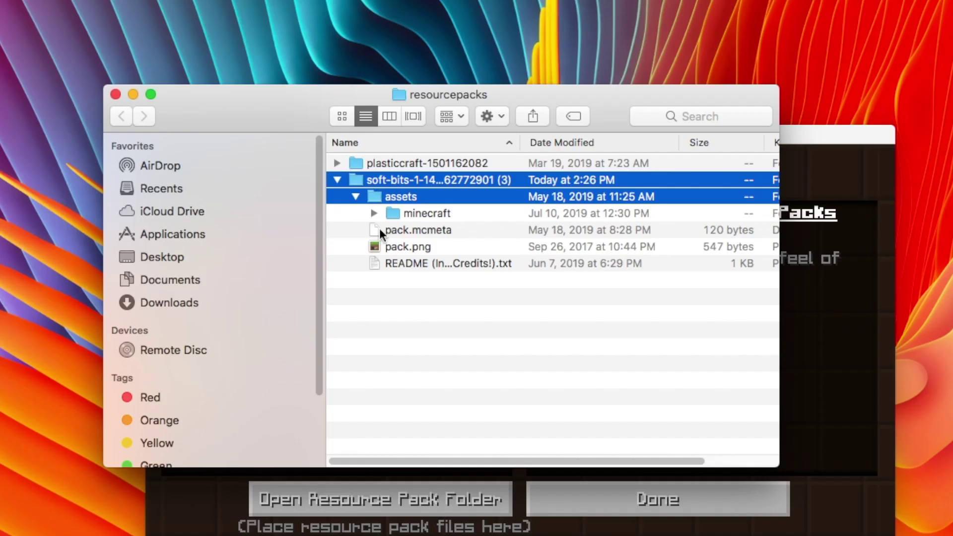
Delete the old soft-bits folder from the resourcepacks folder.
left_click(422, 199)
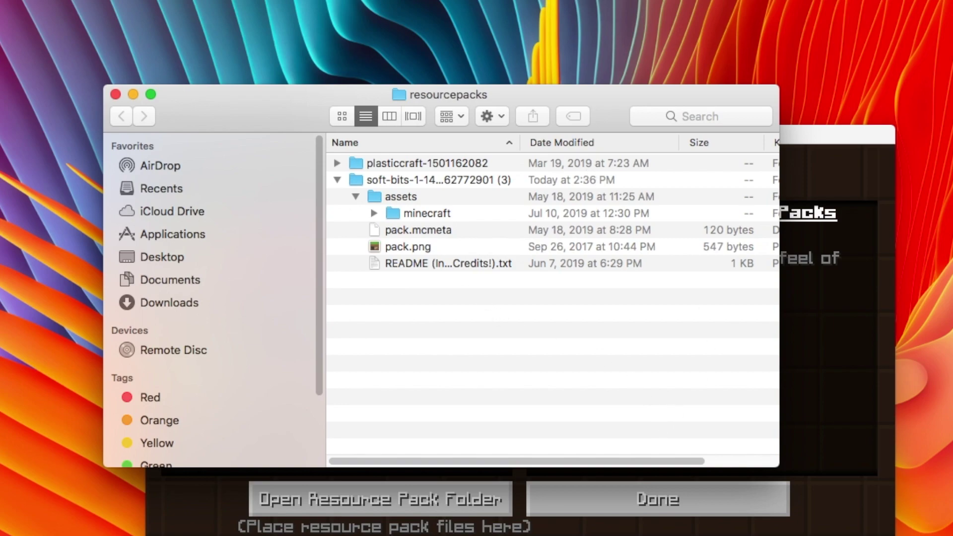
left_click(2, 470)
left_click(398, 172)
left_click(404, 182)
key("super+BackSpace")
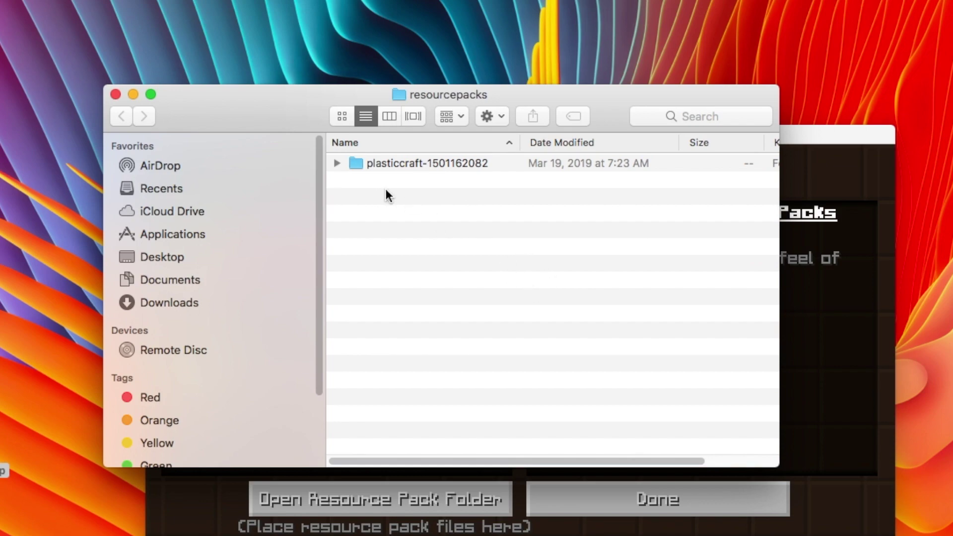
Move the soft-bits zip from the desktop into the resourcepacks folder, extract it there and close the folder window.
left_click_drag(4, 469, 475, 226)
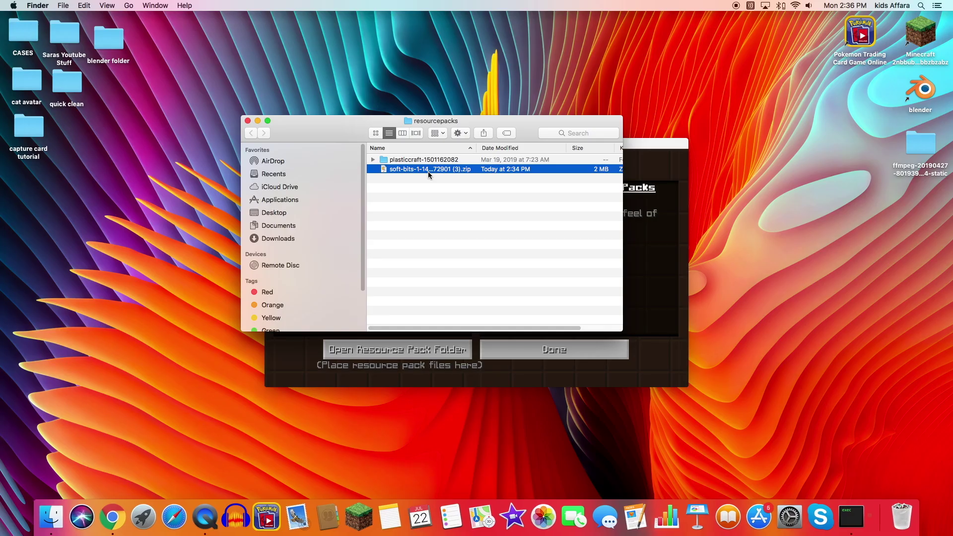
double_click(433, 181)
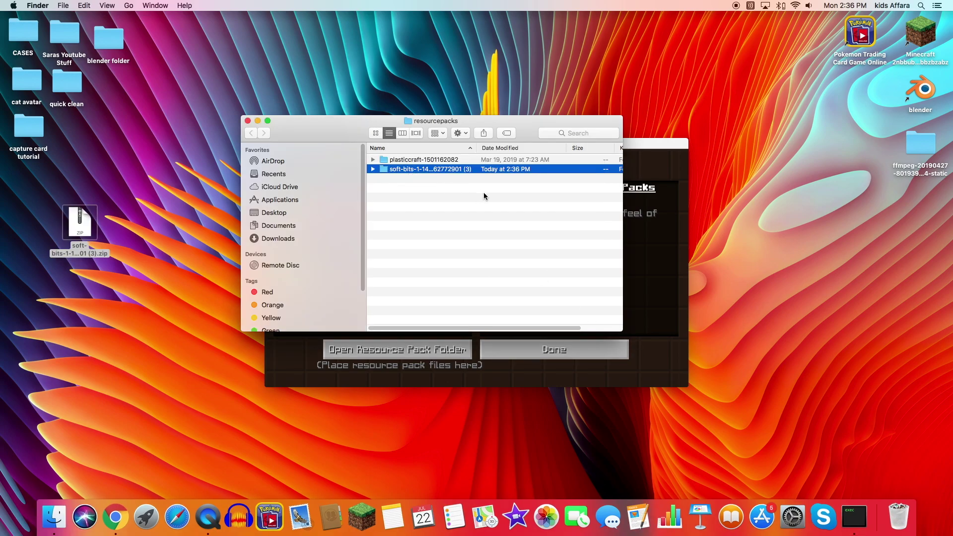
left_click(248, 121)
Leave Minecraft's resource pack screen and reopen it to reload the list of available packs.
left_click(519, 350)
left_click(519, 350)
left_click(422, 311)
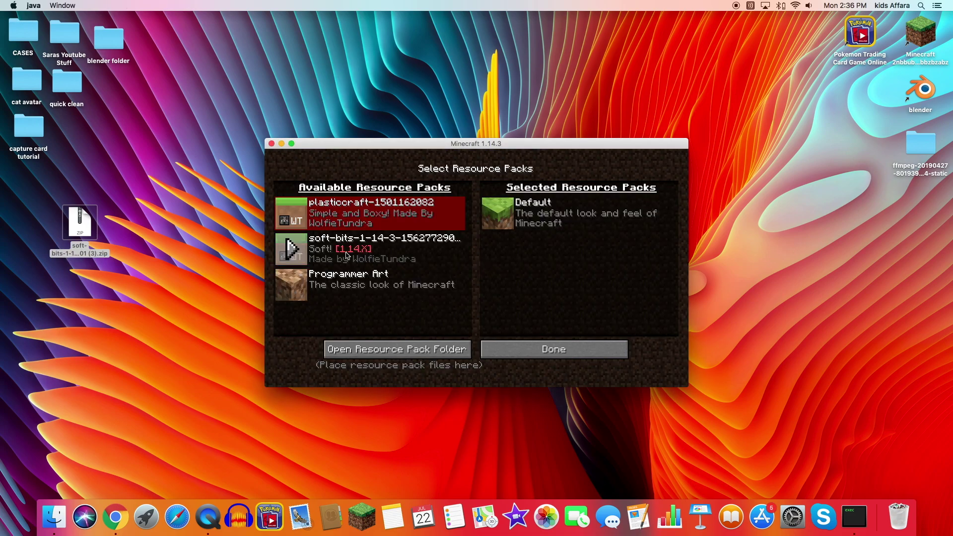
Activate the soft-bits 1.14.3 resource pack, apply the selection and return to the title screen.
mouse_move(293, 214)
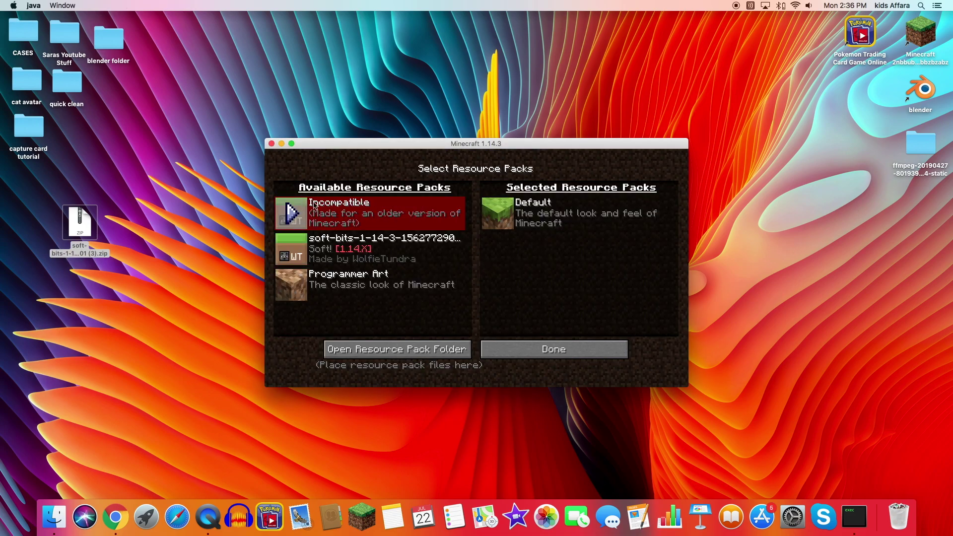
left_click(293, 249)
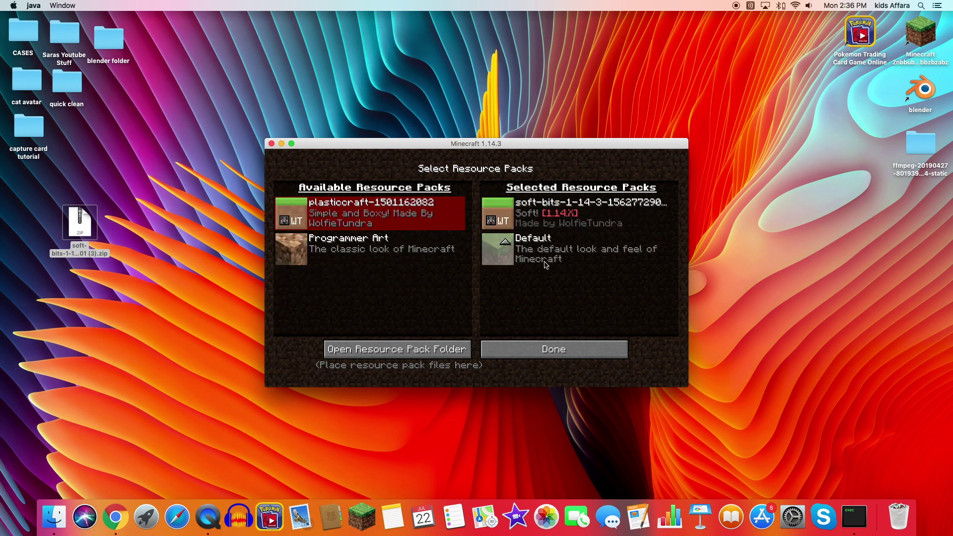
left_click(542, 349)
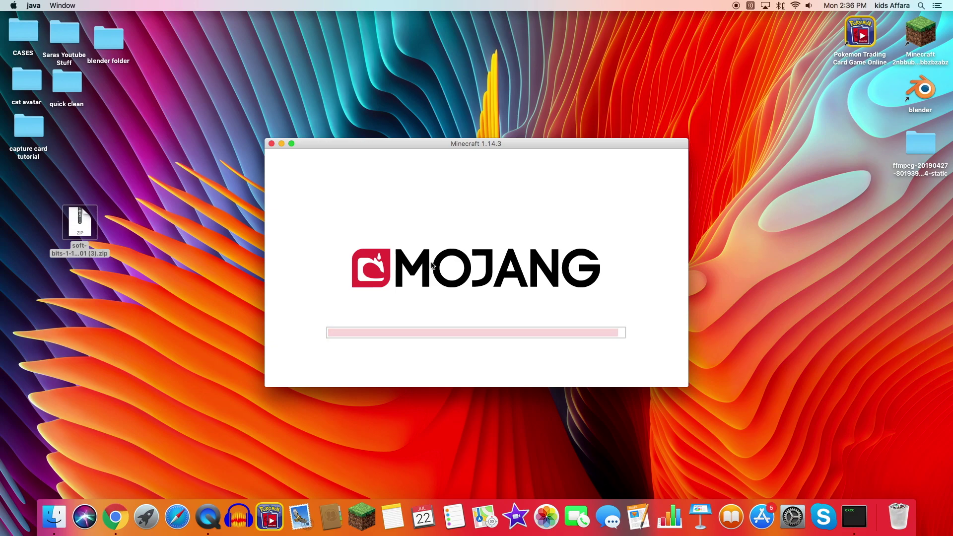
left_click(474, 366)
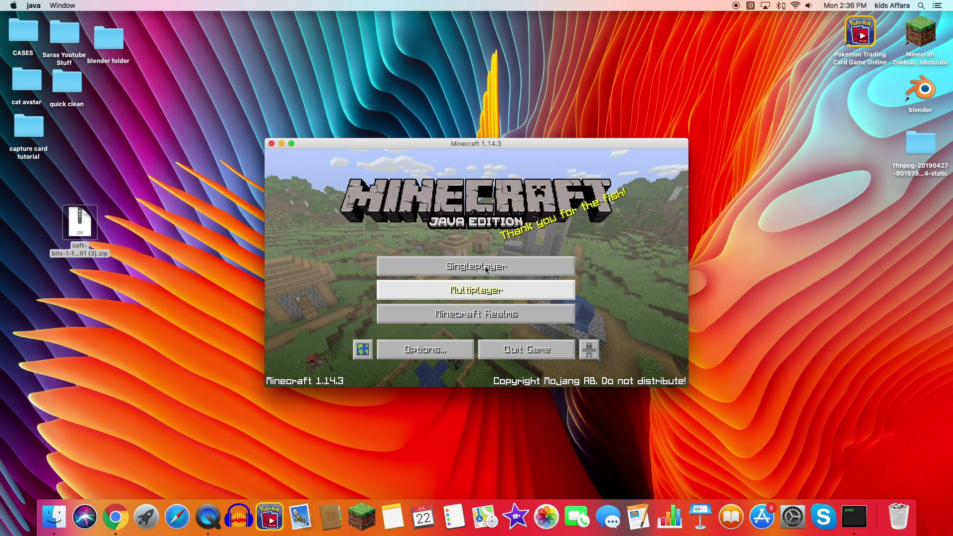
Load the saved singleplayer world and walk up to a nearby cow to examine its texture.
left_click(485, 272)
left_click(369, 214)
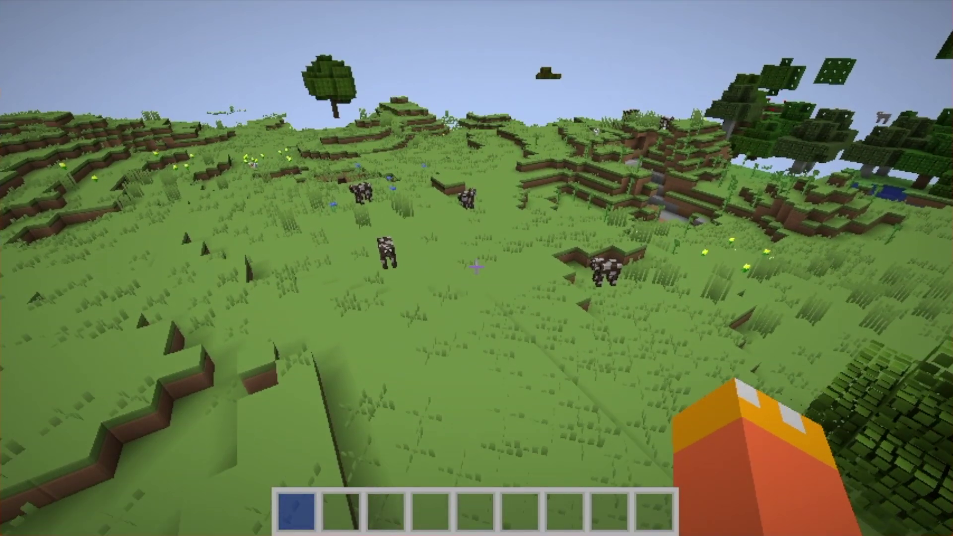
key("w")
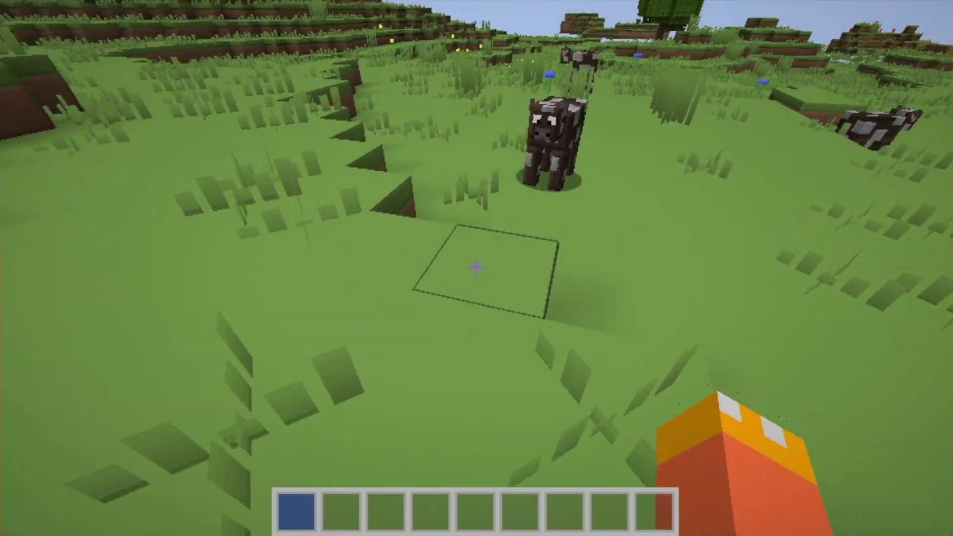
key("w")
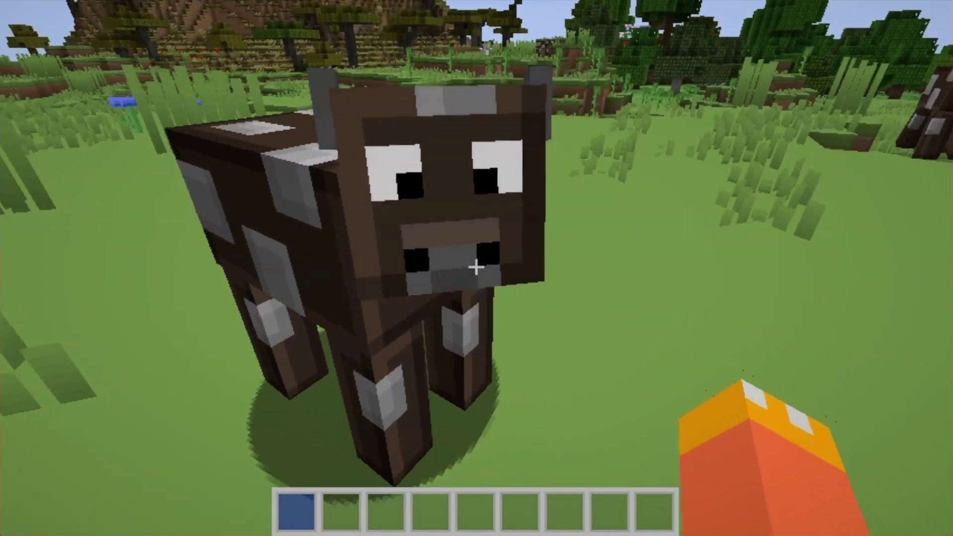
Walk across the grassland past the flowers and dirt ledges toward the pigs, examining the pack's block, plant and animal textures.
key("w")
key("w")
key("w")
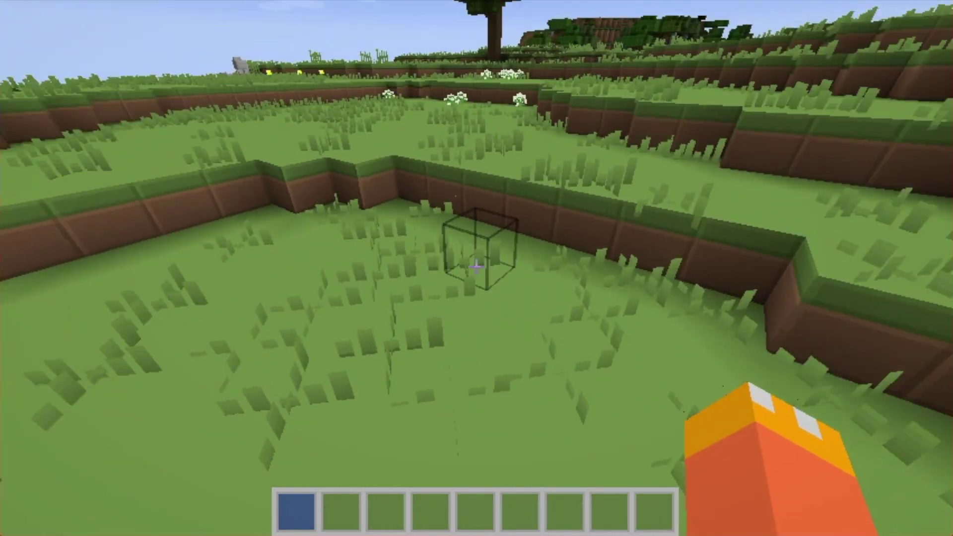
key("w")
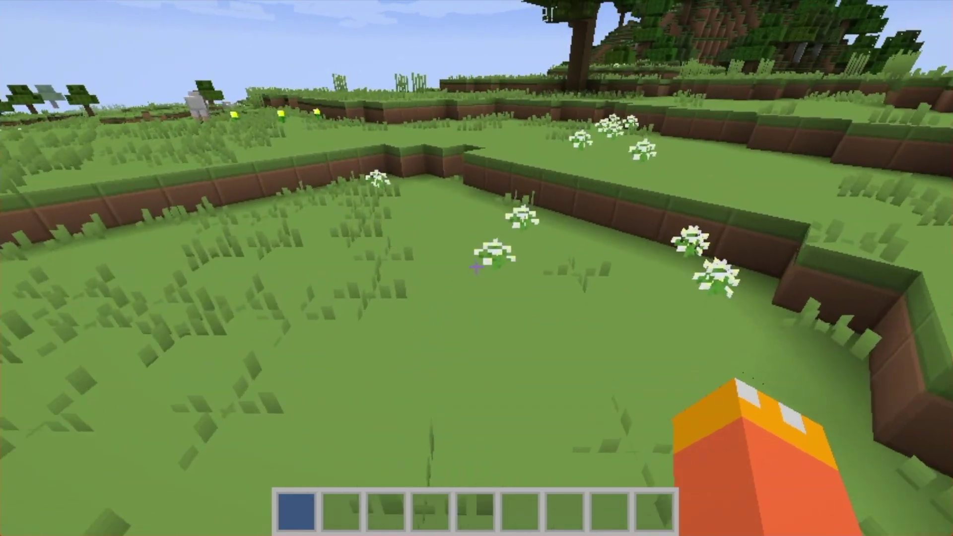
key("w")
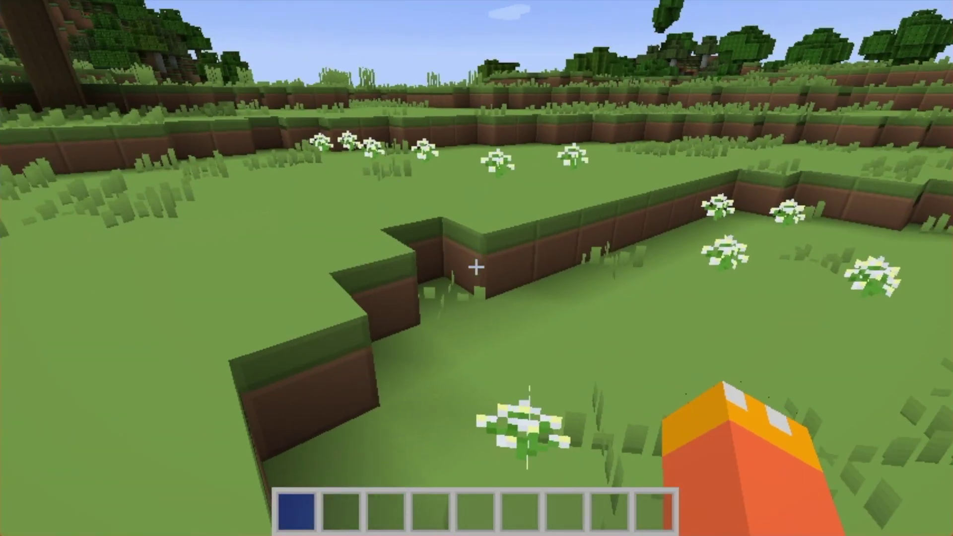
key("w")
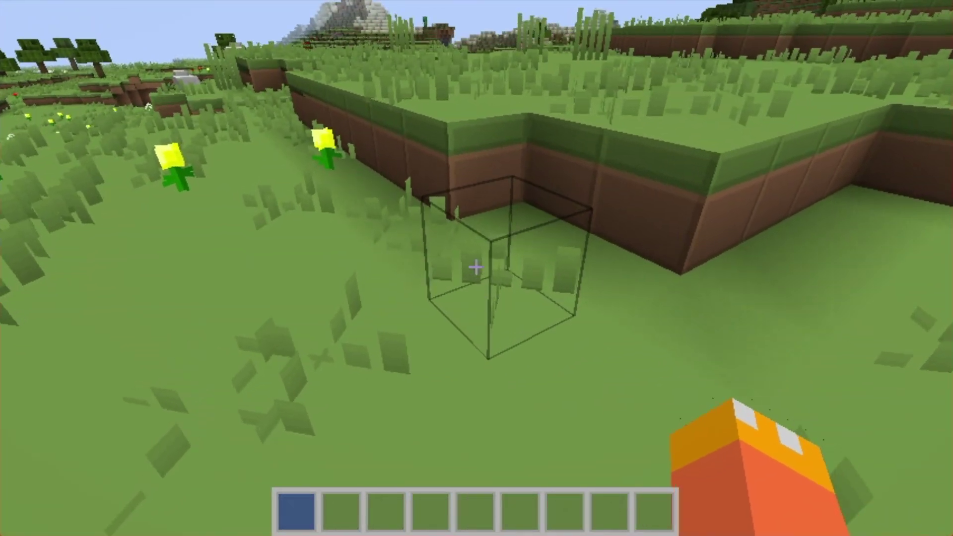
key("w")
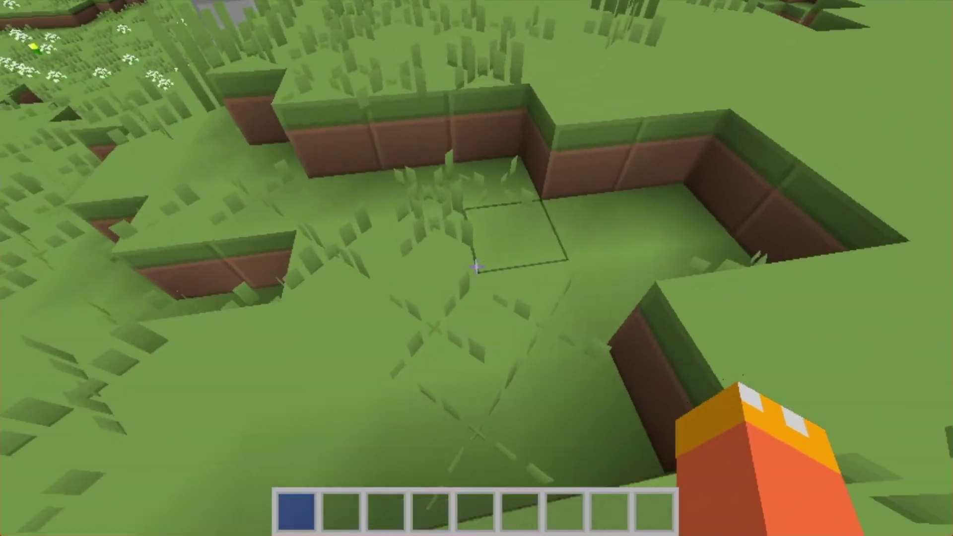
key("w")
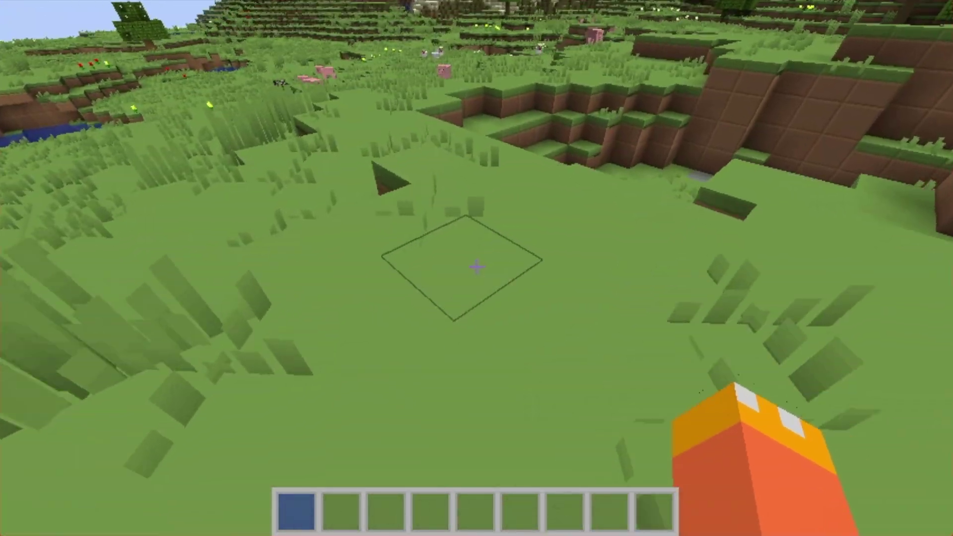
key("w")
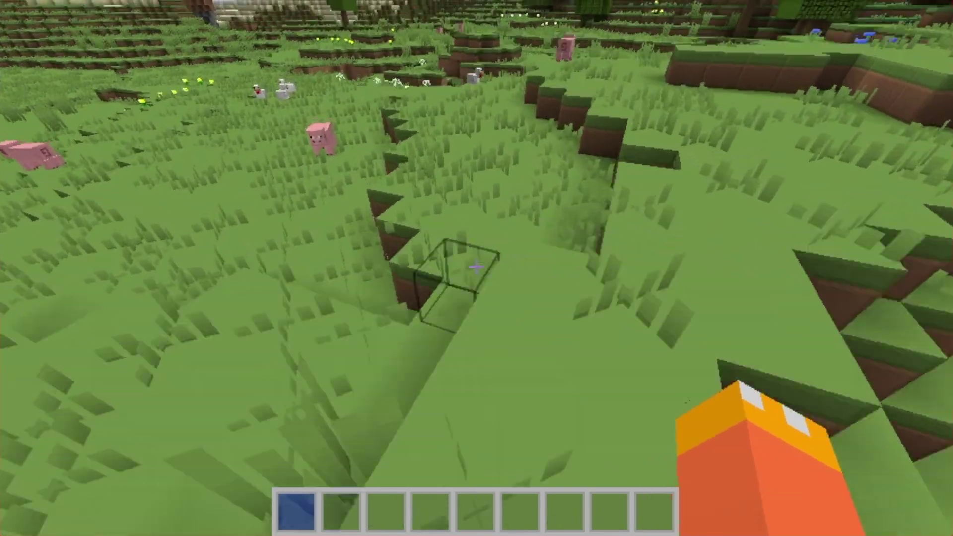
key("w")
key("w")
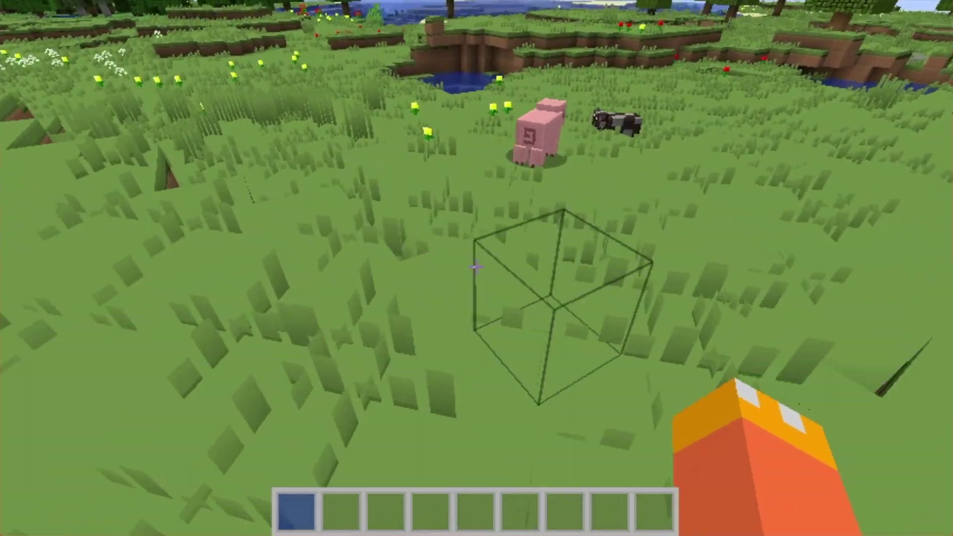
Pause the game to review the available and selected resource packs, then resume the world without altering the selection.
key("Escape")
left_click(416, 336)
left_click(395, 375)
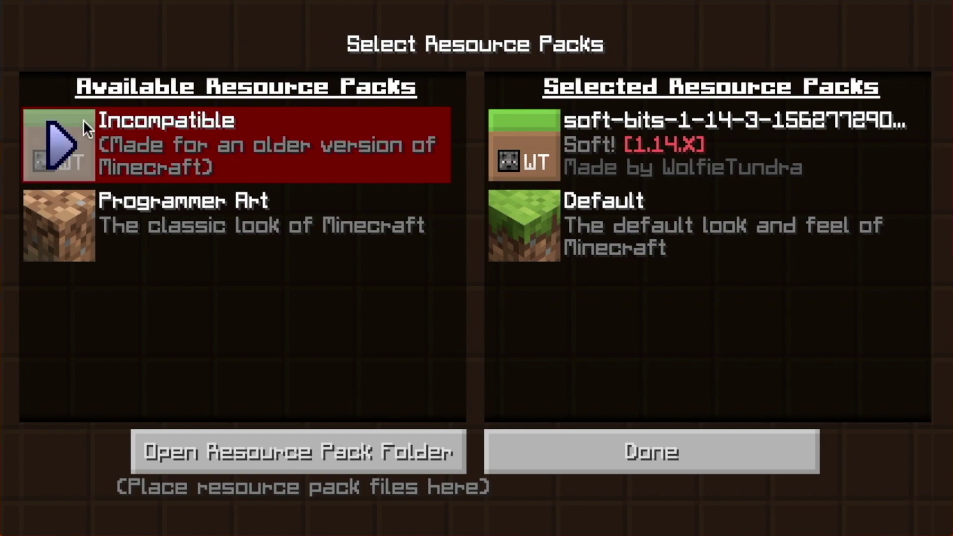
left_click(532, 458)
left_click(505, 477)
key("Escape")
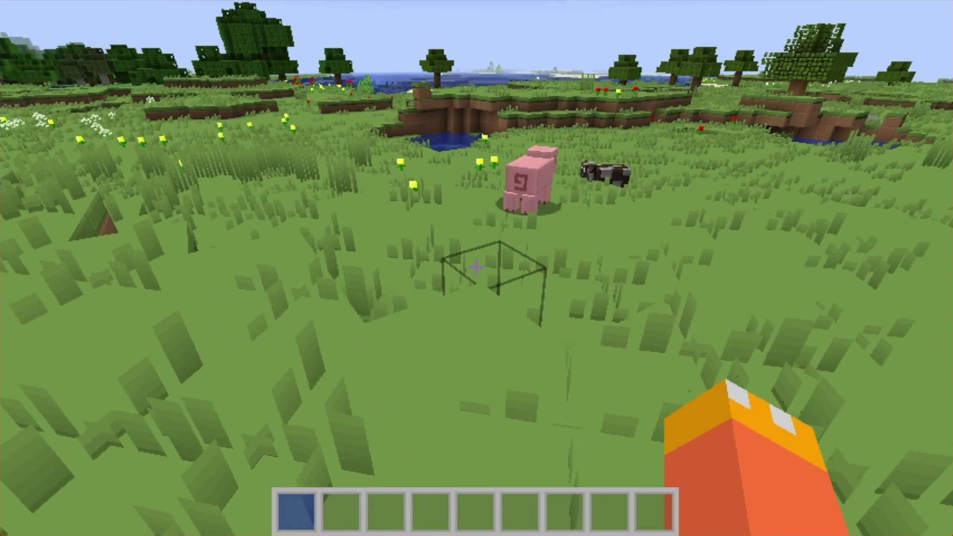
Move on through the tall grass and yellow flowers near the pond to examine more of the pack's textures.
key("w")
key("space")
key("space")
key("w")
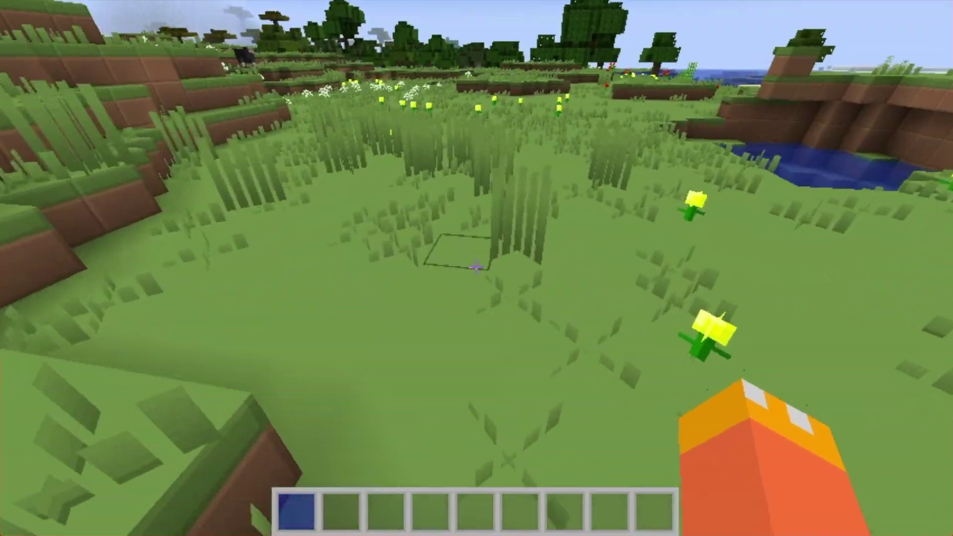